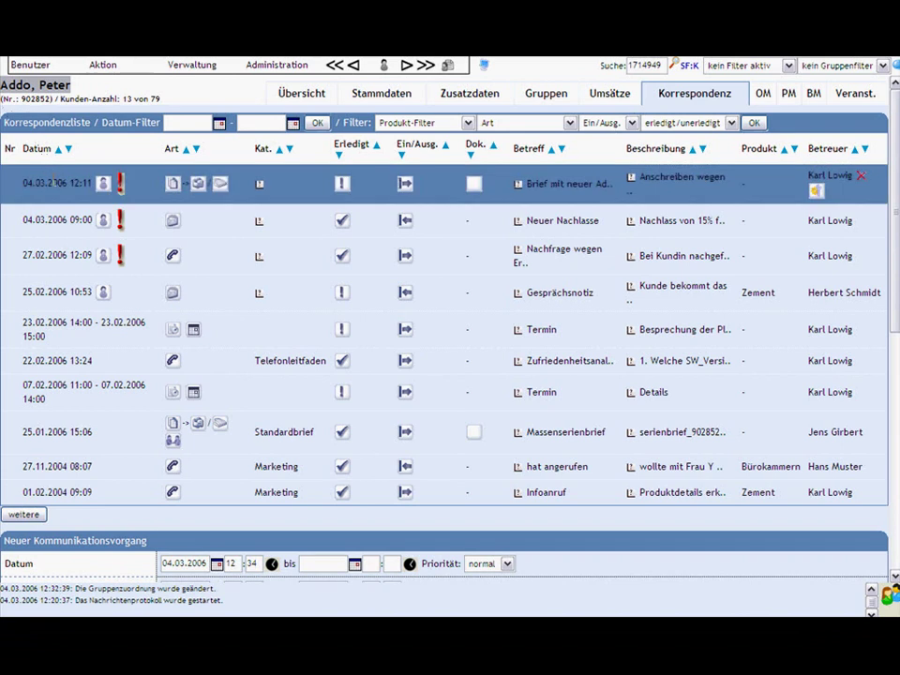
Step: Examine the entries in the customer's correspondence list, including their markers, communication kinds and the assigned employee of the Gesprächsnotiz entry
{"action": "mouse_move", "coordinate": [104, 189]}
{"action": "mouse_move", "coordinate": [174, 187]}
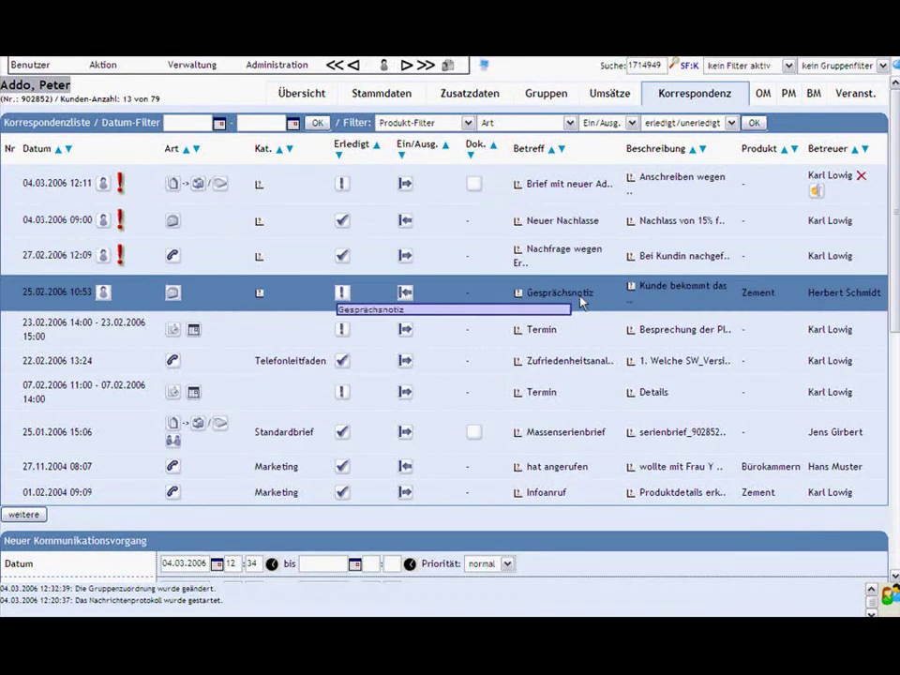
{"action": "left_click_drag", "start_coordinate": [814, 293], "coordinate": [886, 300]}
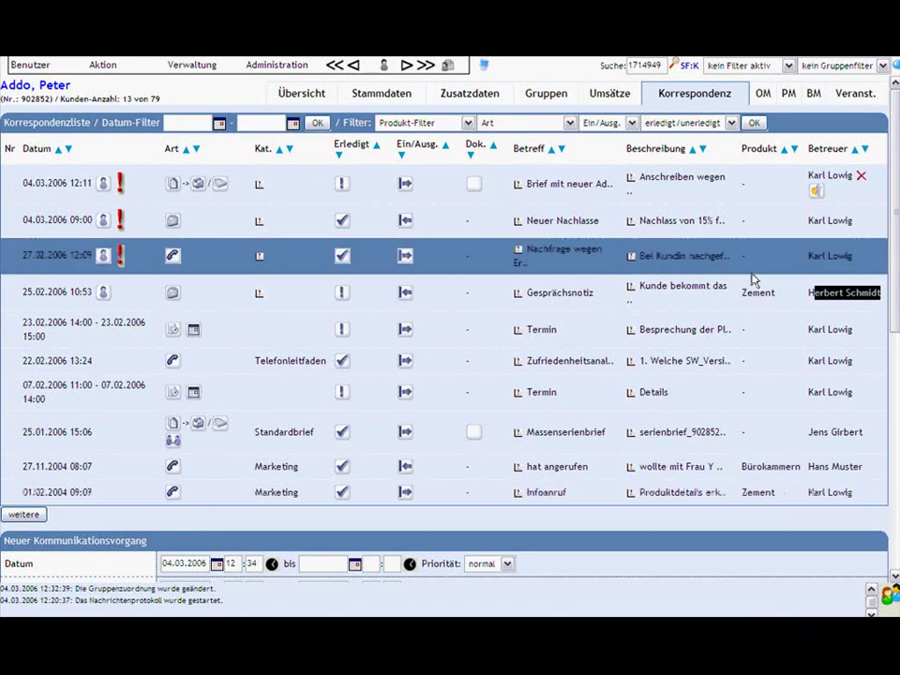
Step: Set the new communication entry's Art to pers. Gespräch and choose the customer as the conversation partner
{"action": "left_click_drag", "start_coordinate": [894, 223], "coordinate": [894, 444]}
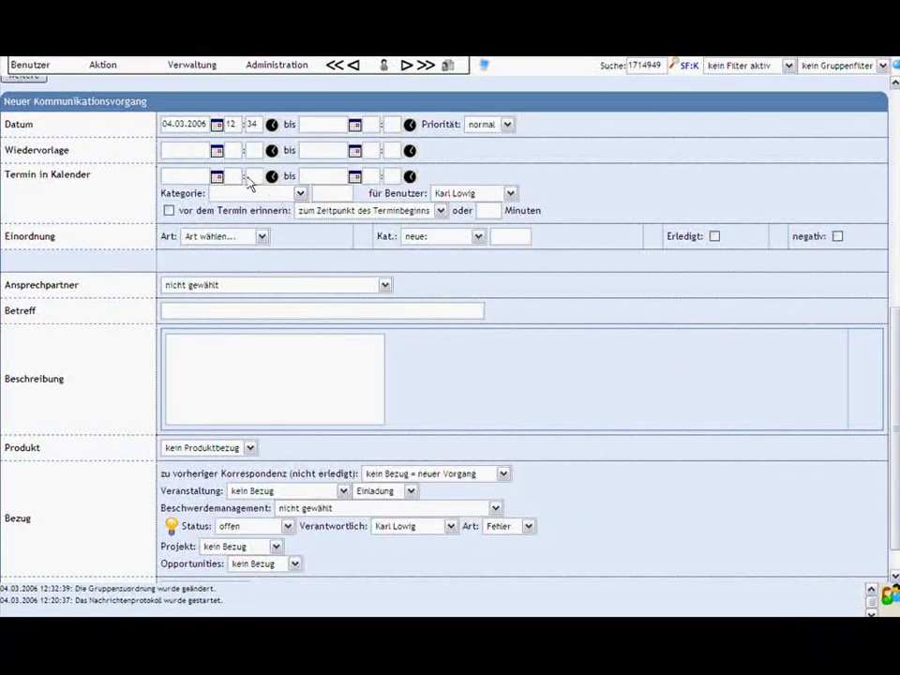
{"action": "left_click", "coordinate": [233, 238]}
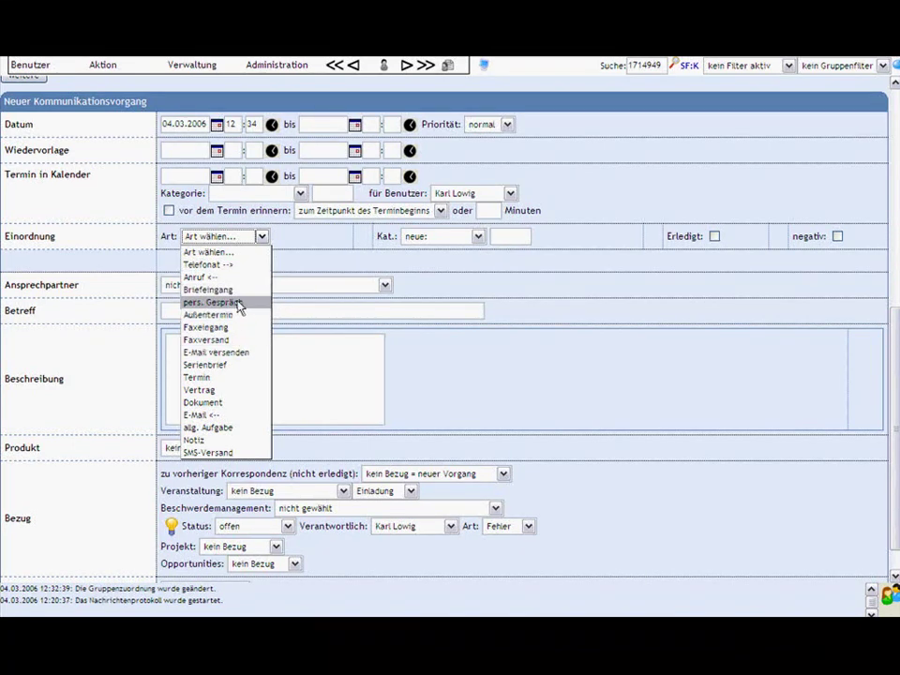
{"action": "left_click", "coordinate": [241, 302]}
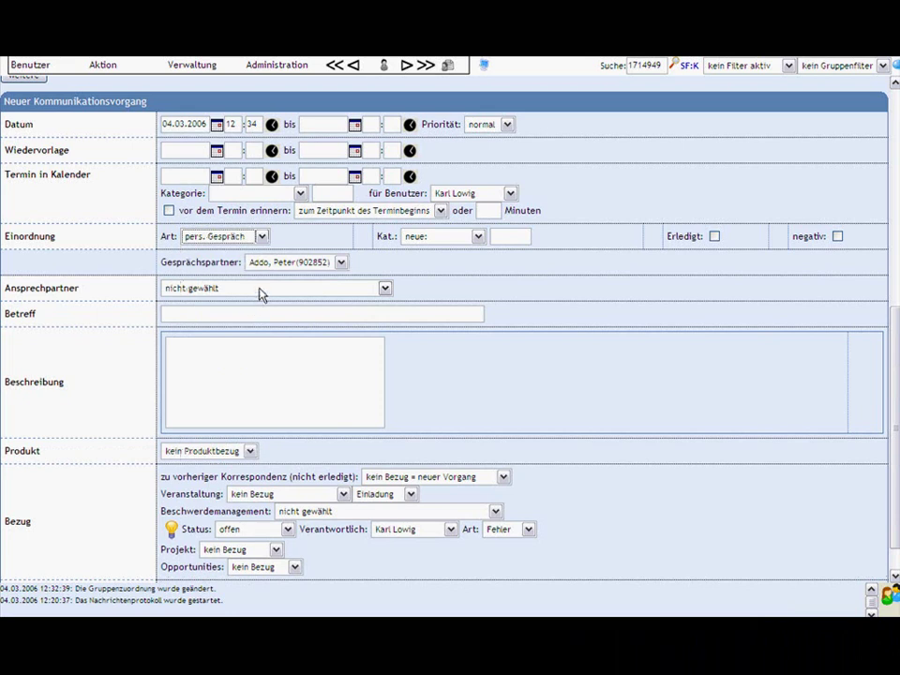
{"action": "left_click", "coordinate": [316, 264]}
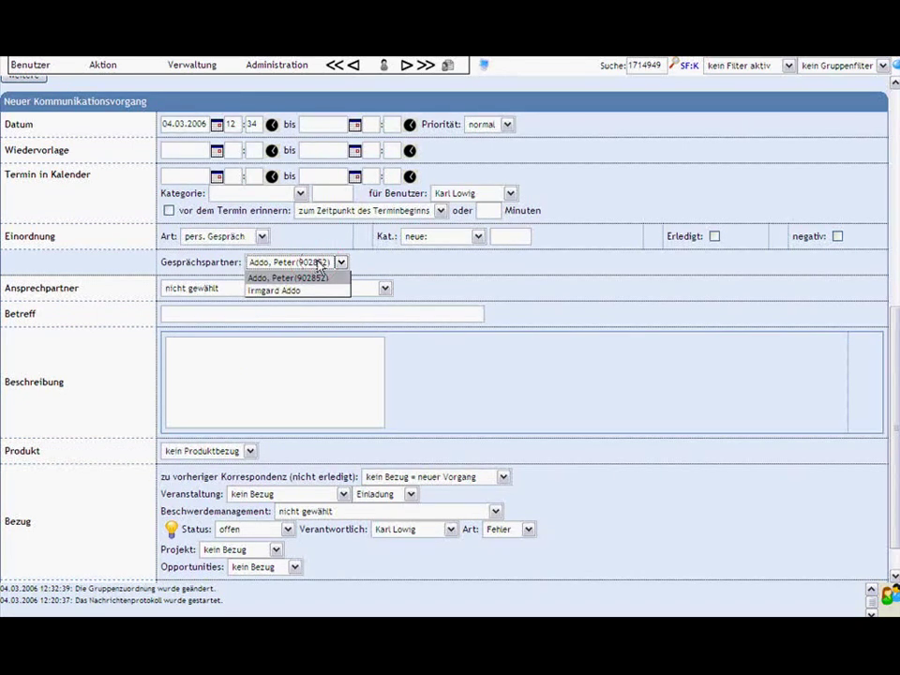
{"action": "left_click", "coordinate": [300, 278]}
Step: Set the new communication entry's Art to Telefonat --> and keep the customer's first listed phone number
{"action": "left_click", "coordinate": [262, 236]}
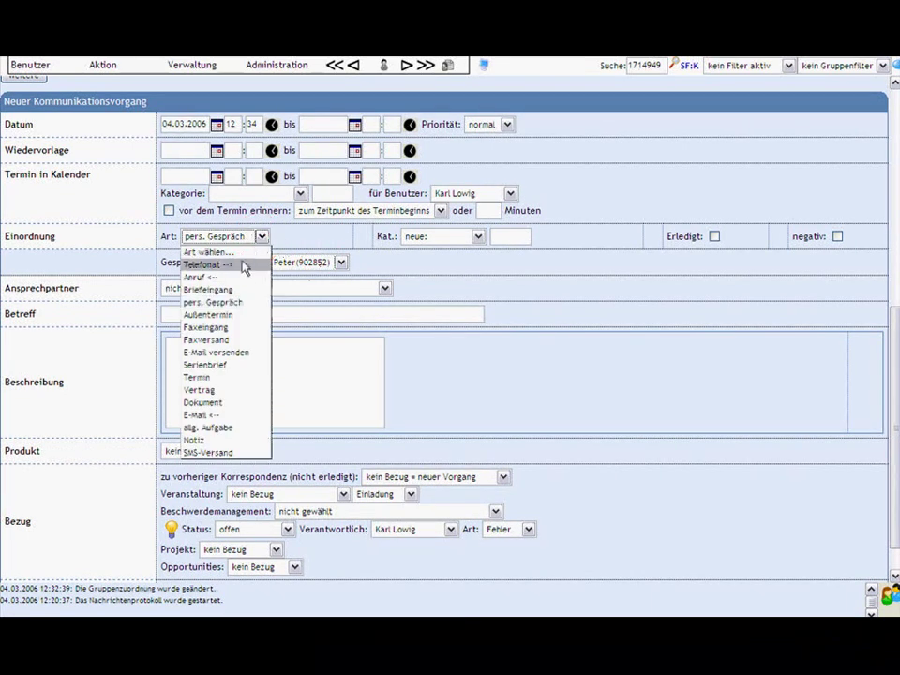
{"action": "left_click", "coordinate": [239, 269]}
{"action": "left_click", "coordinate": [306, 267]}
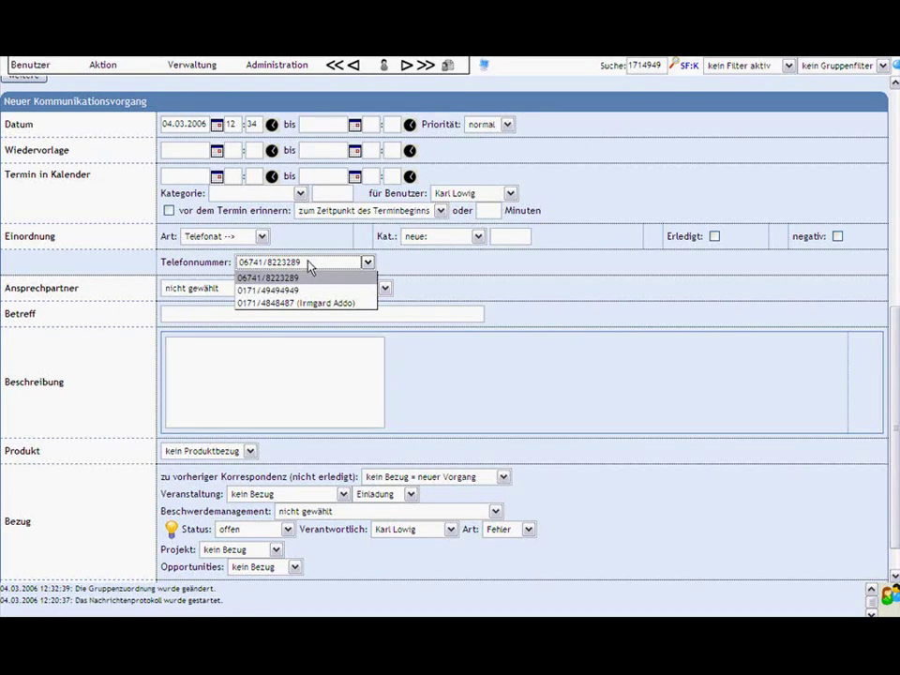
{"action": "left_click", "coordinate": [467, 269]}
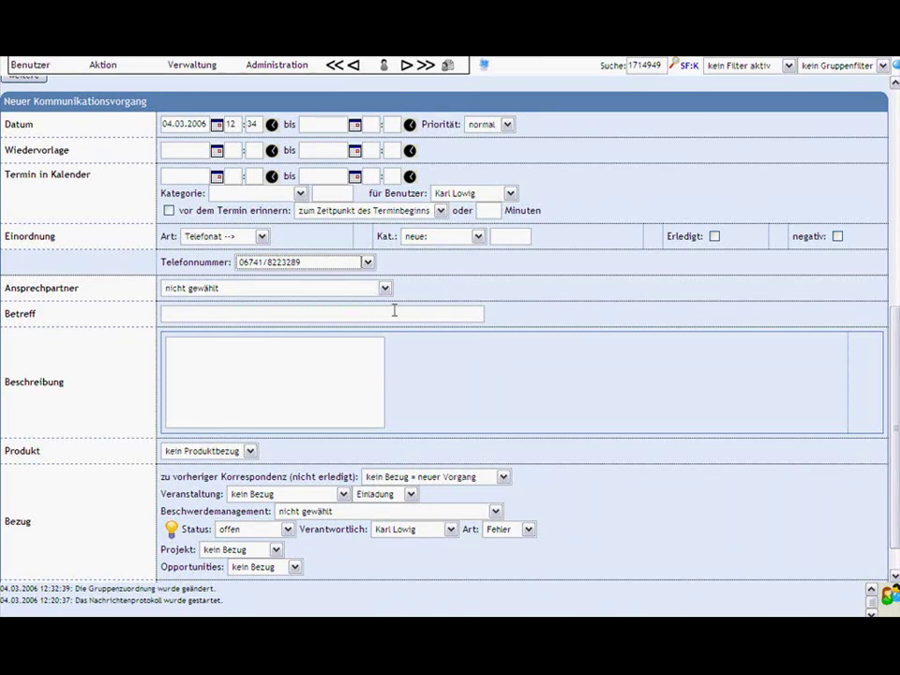
Step: Fill in the Betreff with the suggested "Info von Herrn" entry and enter the Beschreibung "In der Version sind die Problem egelöst."
{"action": "left_click", "coordinate": [317, 311]}
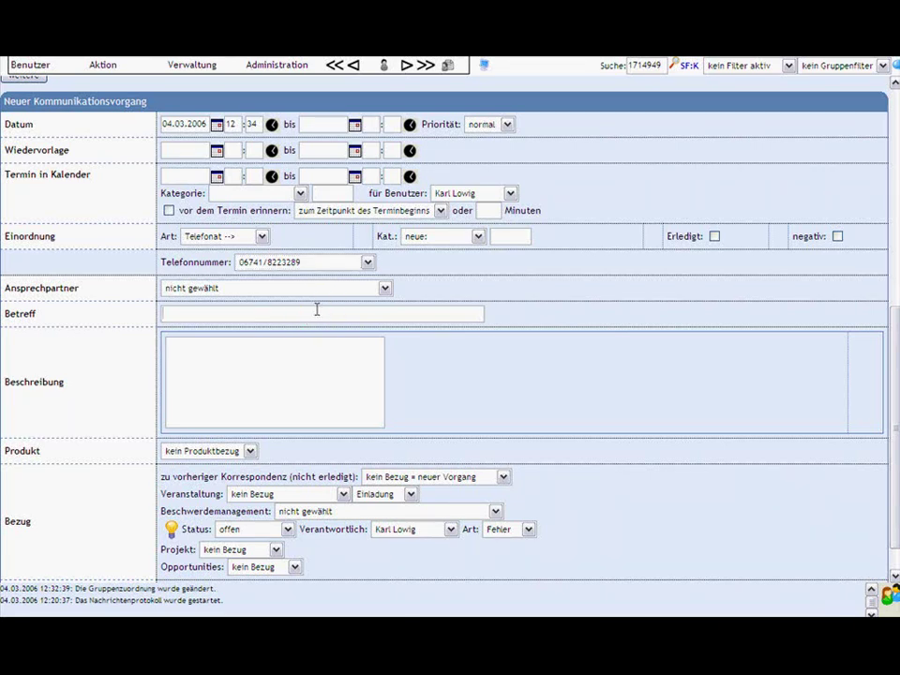
{"action": "type", "text": "Info"}
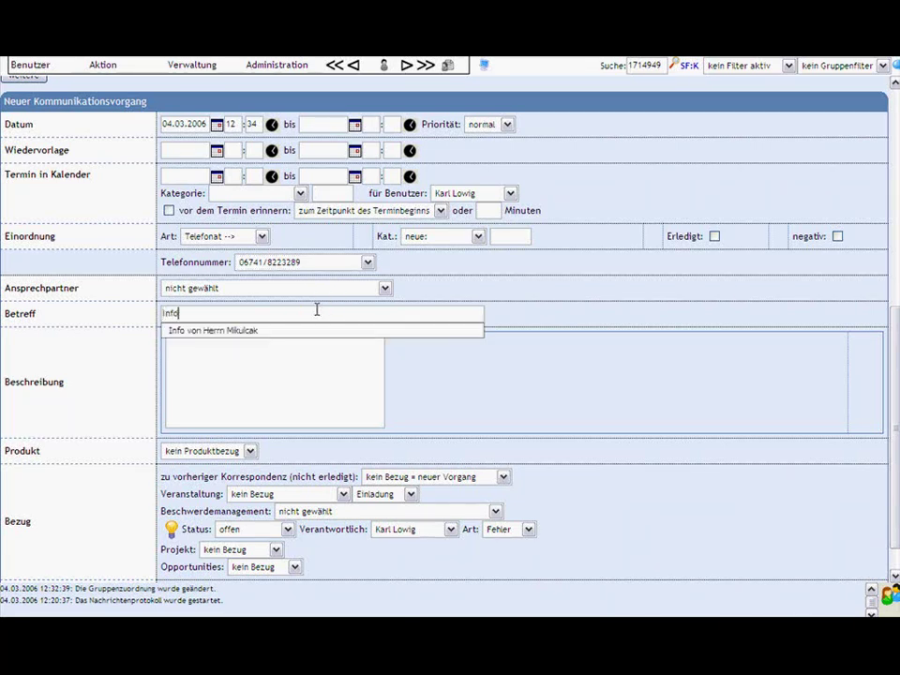
{"action": "key", "text": "Down"}
{"action": "key", "text": "Tab"}
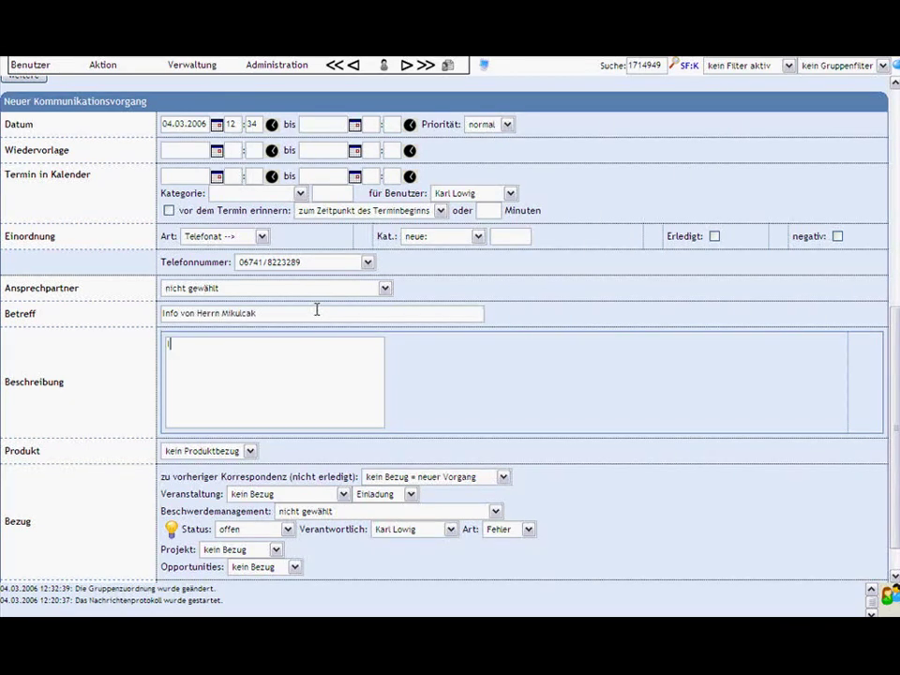
{"action": "type", "text": "In der Version sind die Problem egelöst."}
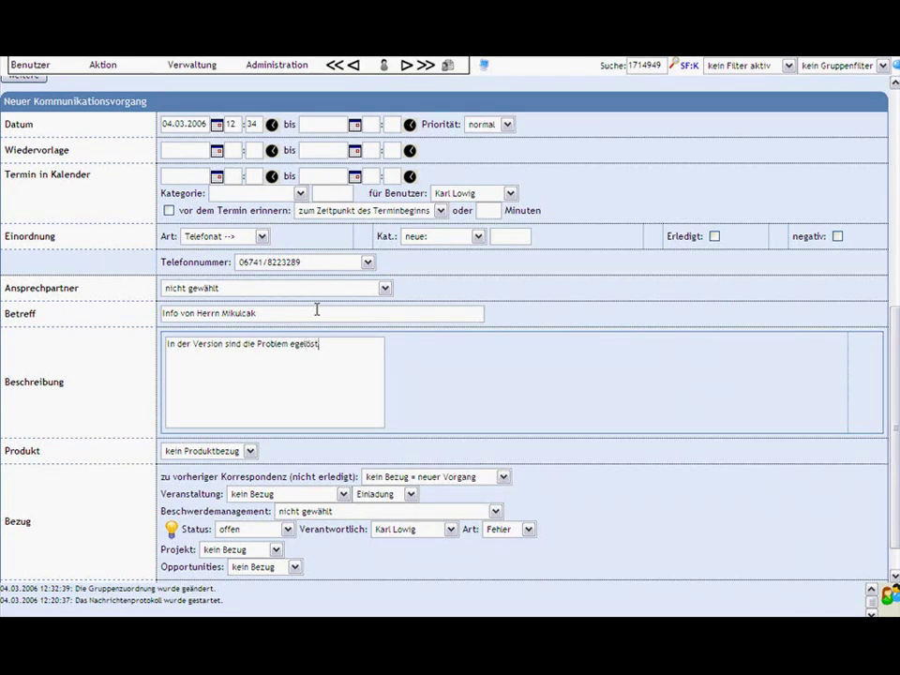
Step: Assign the product Zement to the new communication entry and save it to the correspondence list
{"action": "left_click", "coordinate": [247, 451]}
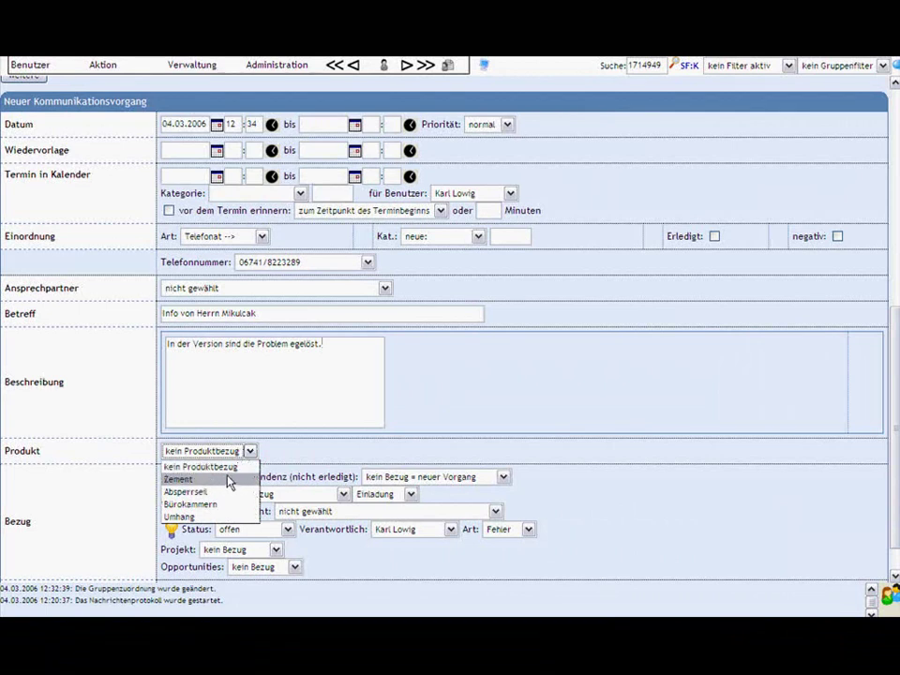
{"action": "left_click", "coordinate": [226, 478]}
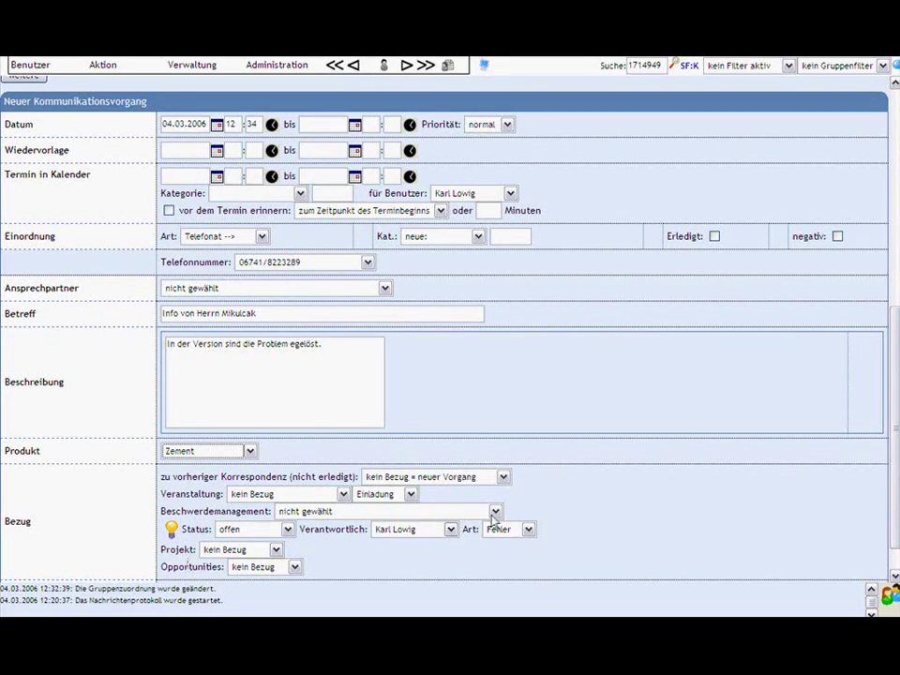
{"action": "left_click_drag", "start_coordinate": [894, 482], "coordinate": [895, 509]}
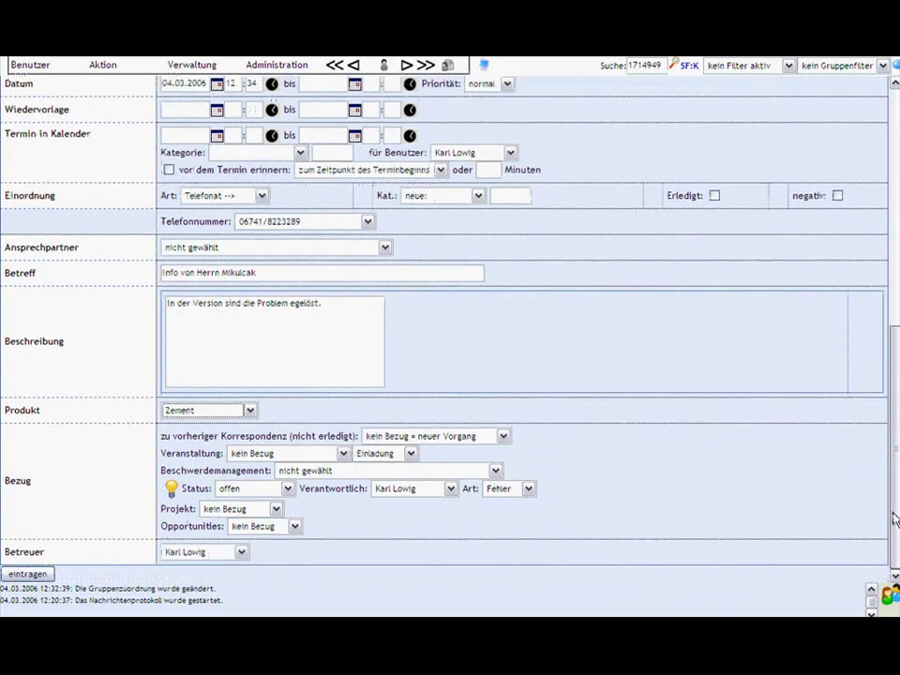
{"action": "left_click", "coordinate": [43, 580]}
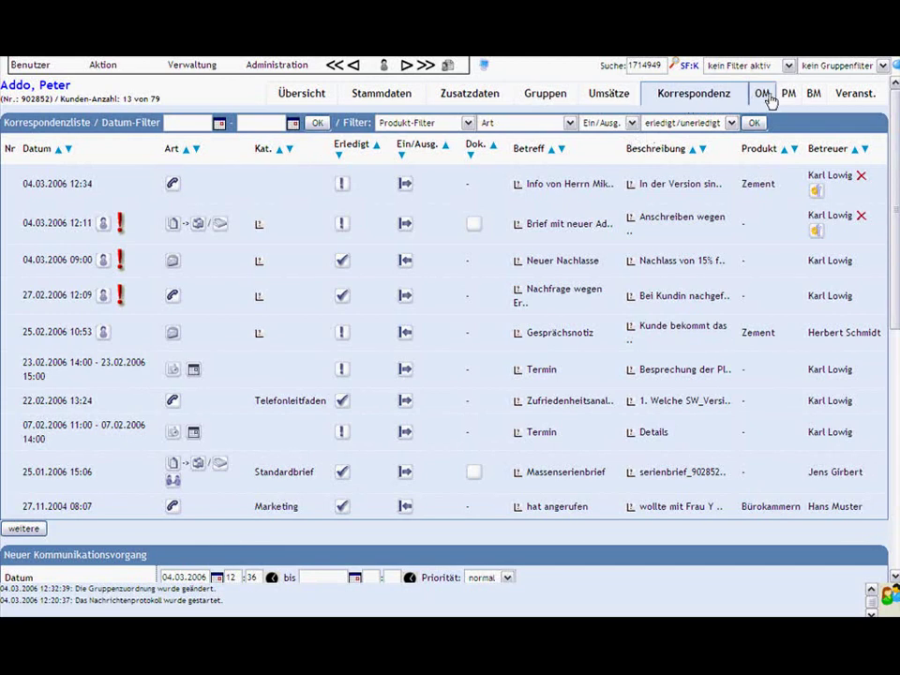
Step: Open the customer's opportunities and review the Bezeichnung and available Phase options of the Schnellstraße opportunity
{"action": "left_click", "coordinate": [763, 97]}
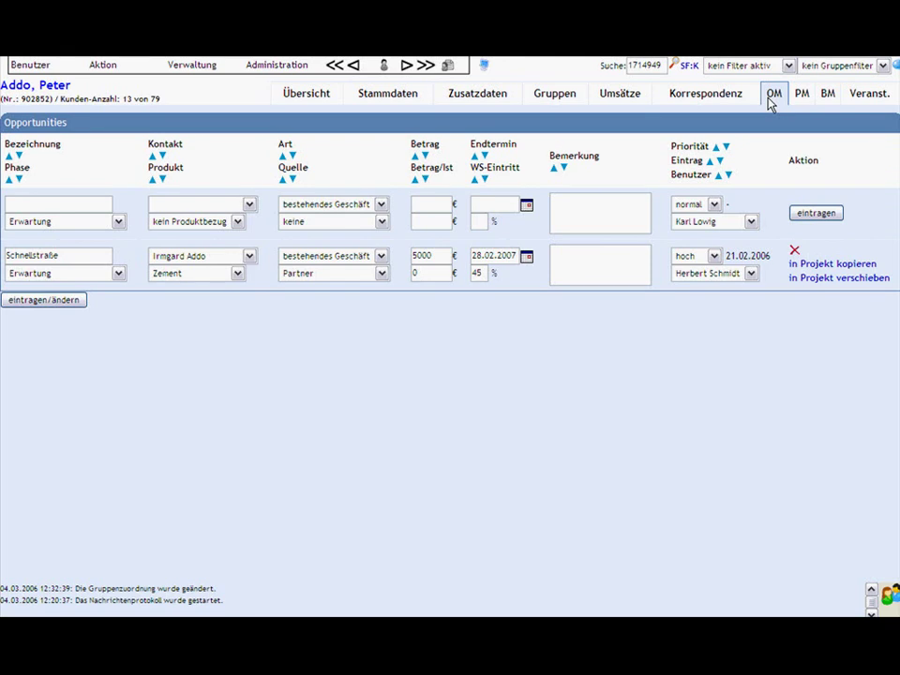
{"action": "left_click", "coordinate": [449, 420]}
{"action": "left_click_drag", "start_coordinate": [75, 255], "coordinate": [5, 255]}
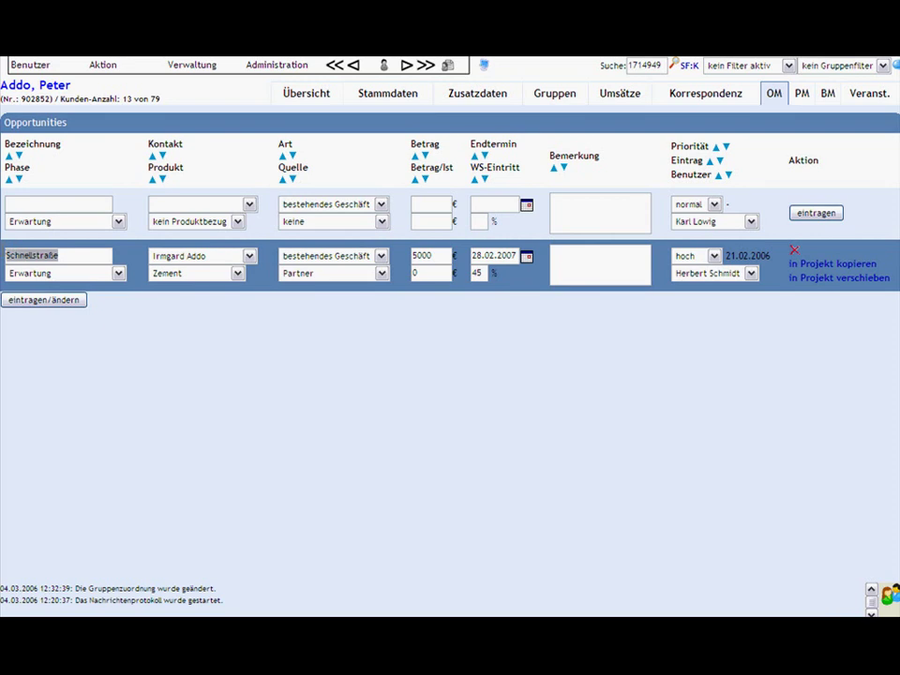
{"action": "left_click", "coordinate": [118, 273]}
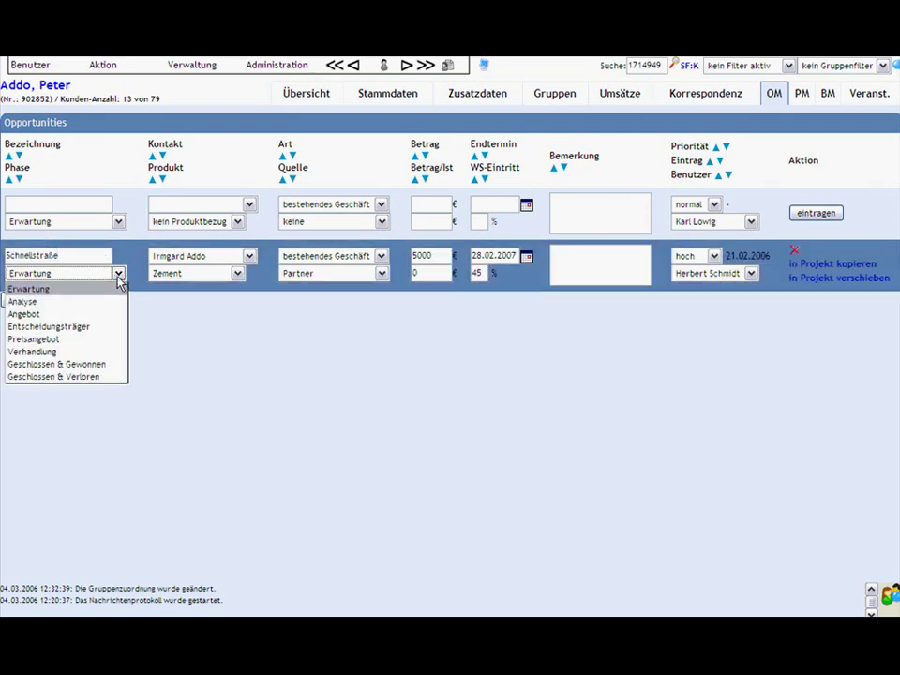
{"action": "left_click", "coordinate": [221, 409]}
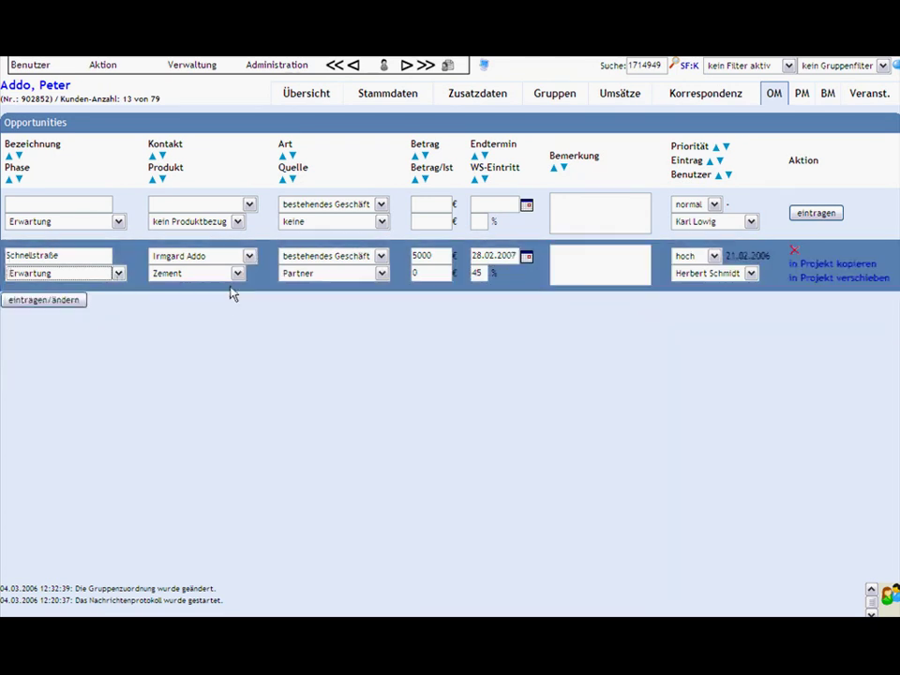
Step: Review the Kontakt and Produkt choices of the Schnellstraße opportunity, keeping the current contact and Zement
{"action": "left_click", "coordinate": [248, 256]}
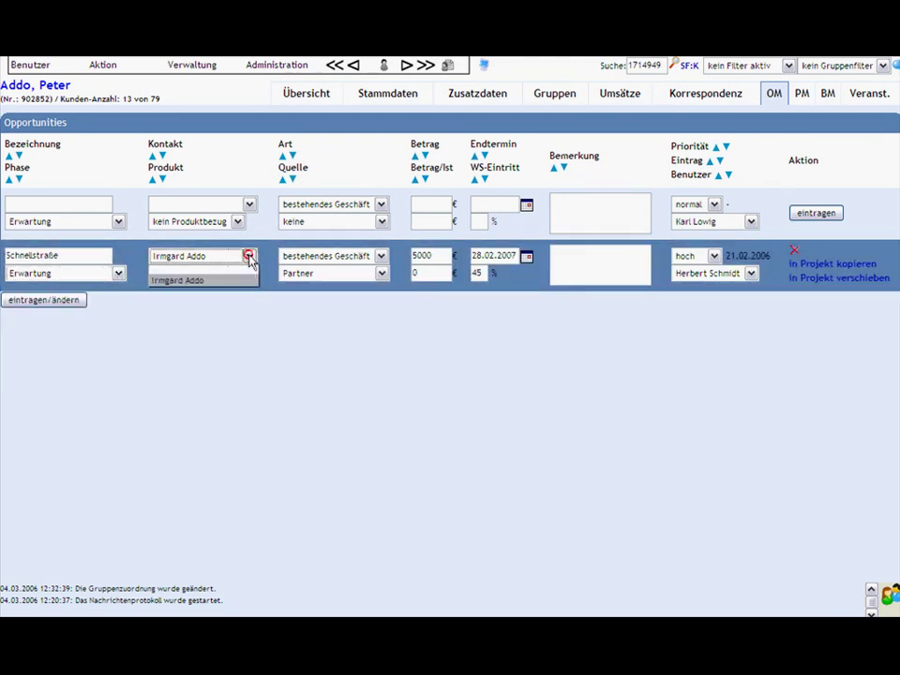
{"action": "left_click", "coordinate": [243, 279]}
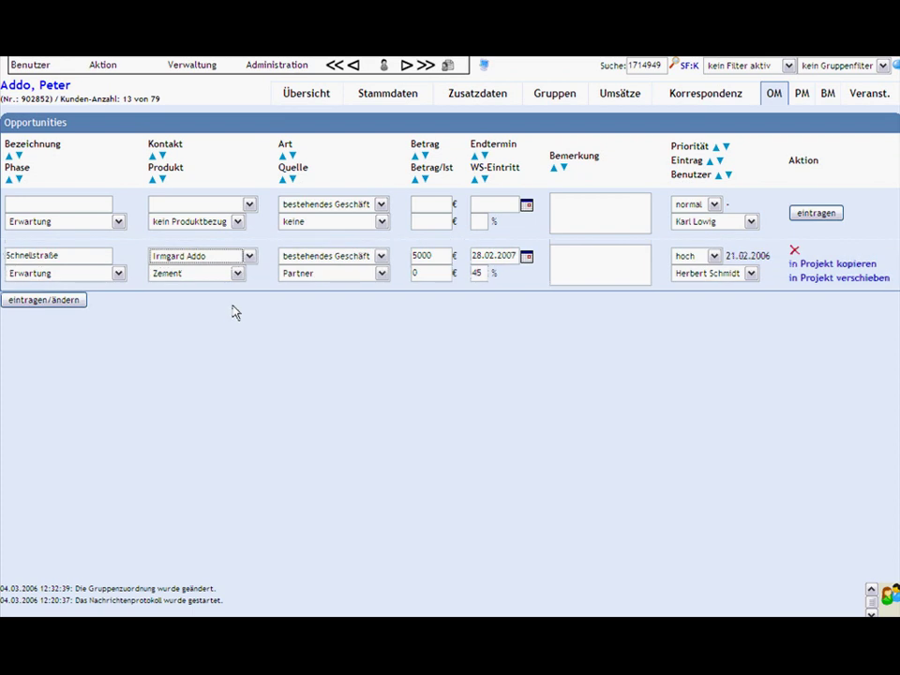
{"action": "left_click", "coordinate": [229, 316]}
{"action": "left_click", "coordinate": [237, 273]}
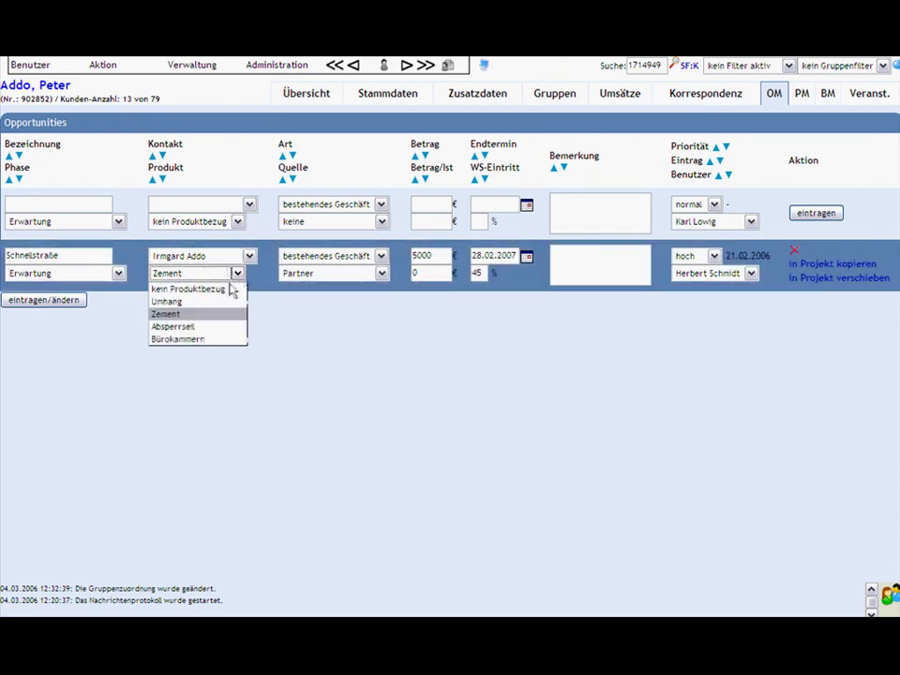
{"action": "left_click", "coordinate": [214, 315]}
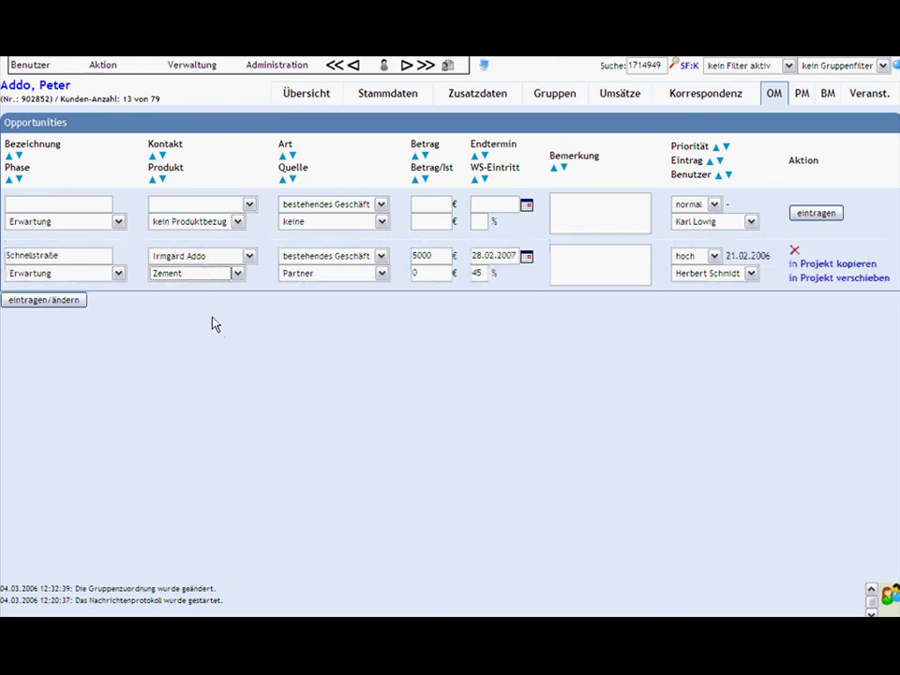
{"action": "left_click", "coordinate": [254, 322]}
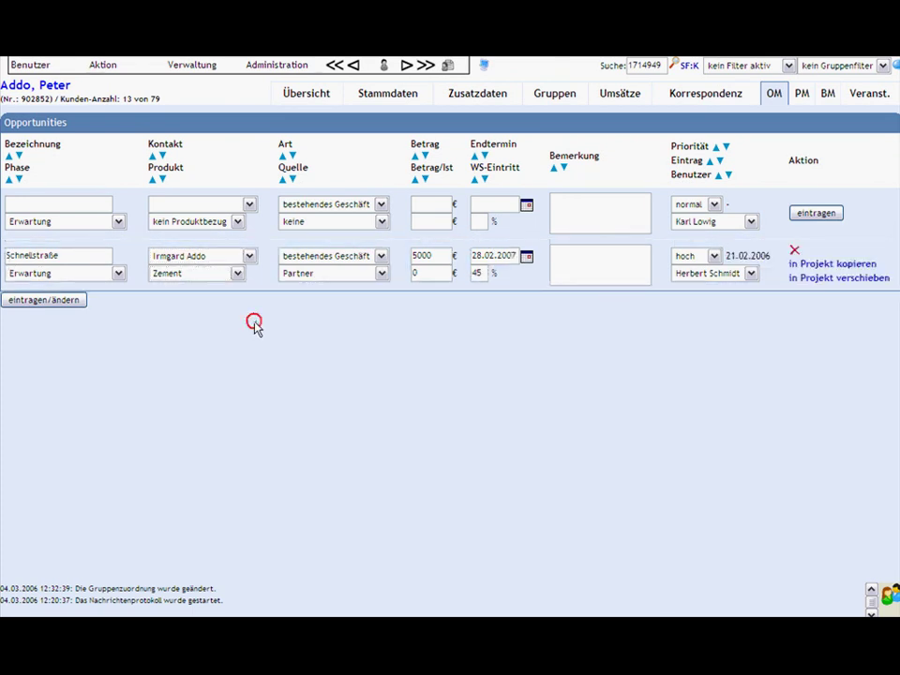
Step: Review the Schnellstraße opportunity's Art and Quelle choices, keeping bestehendes Geschäft and Partner, and inspect its Betrag and Bemerkung fields
{"action": "left_click", "coordinate": [356, 255]}
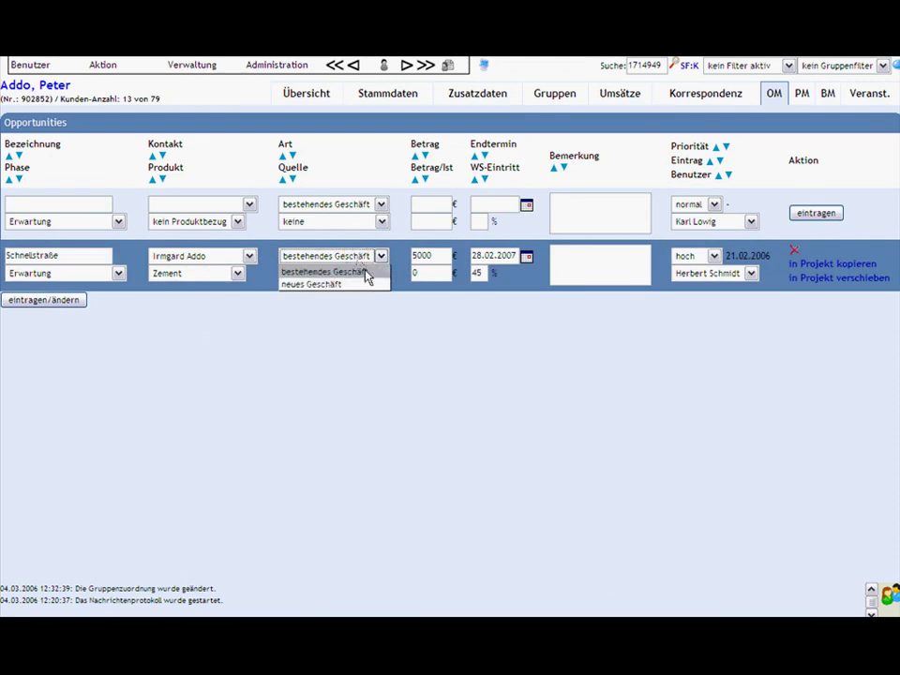
{"action": "left_click", "coordinate": [368, 274]}
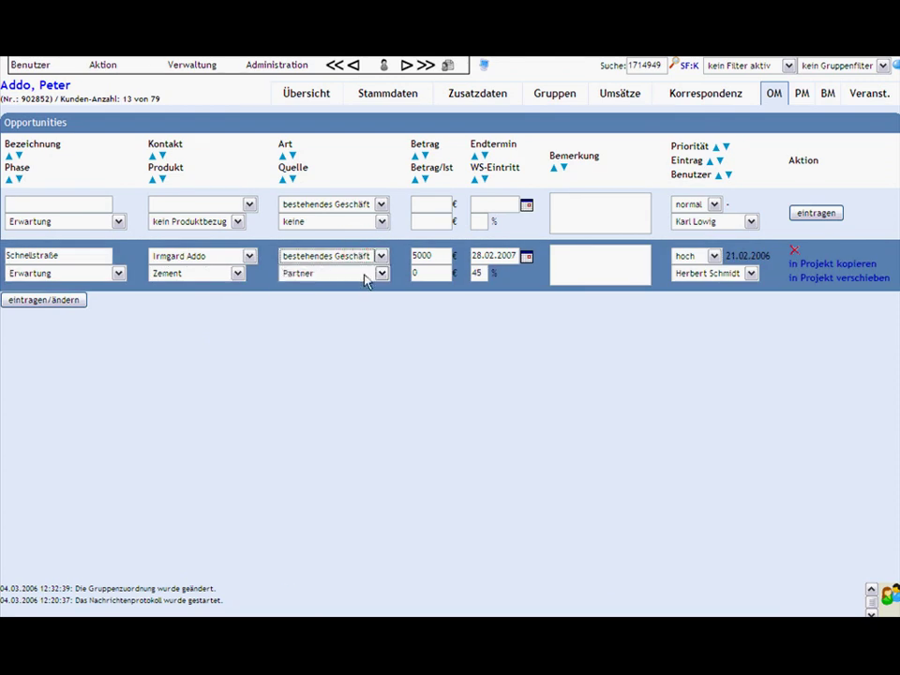
{"action": "left_click", "coordinate": [367, 278]}
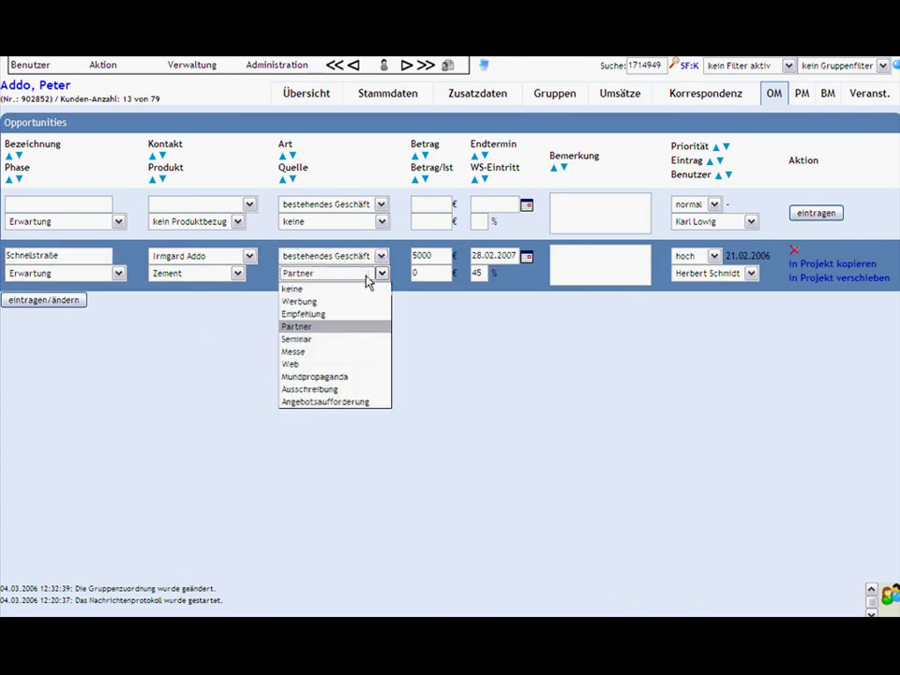
{"action": "left_click", "coordinate": [345, 328]}
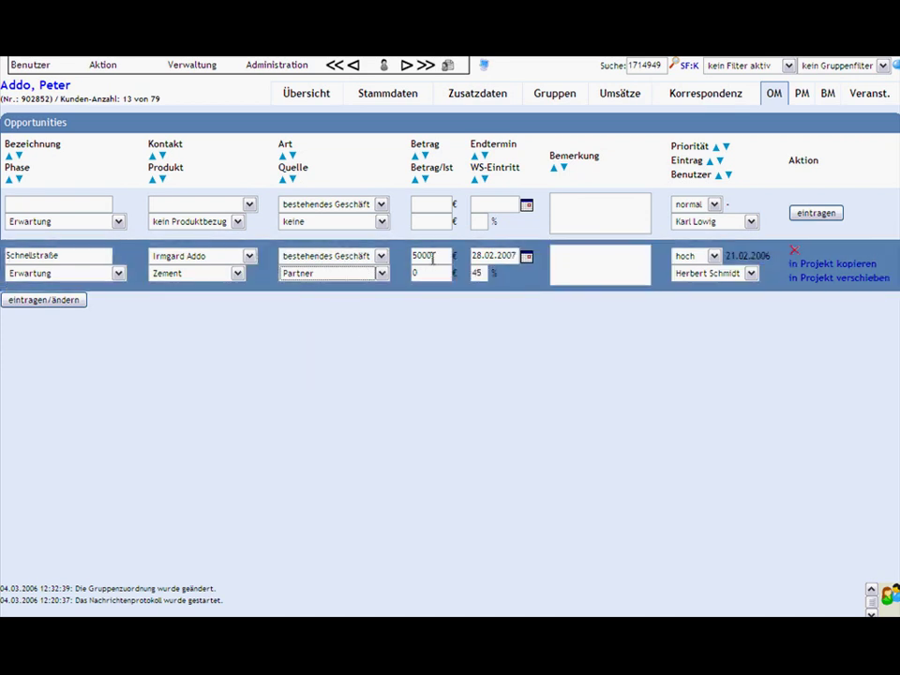
{"action": "left_click", "coordinate": [433, 257]}
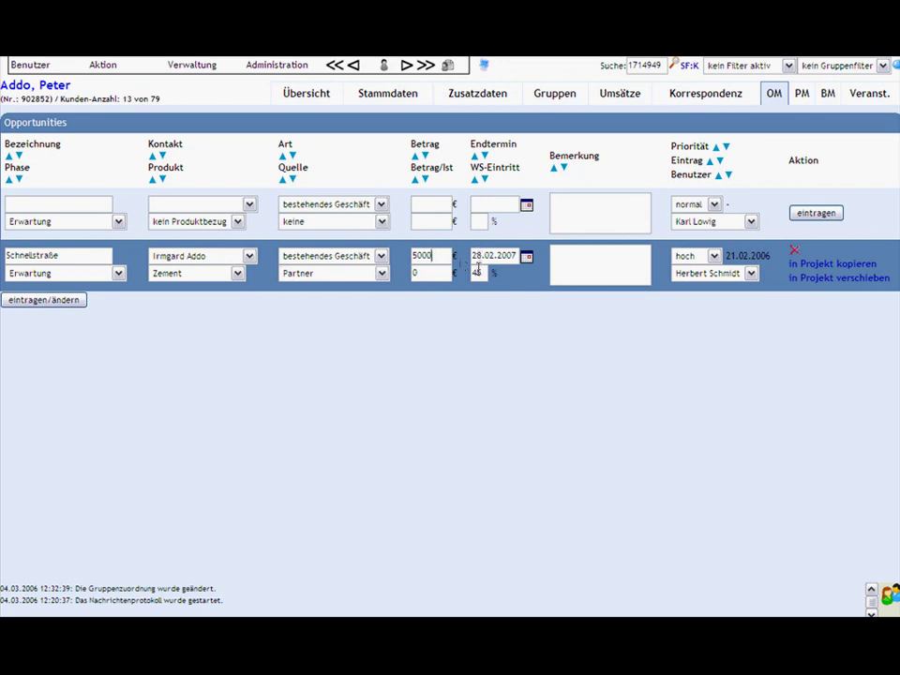
{"action": "left_click", "coordinate": [602, 262]}
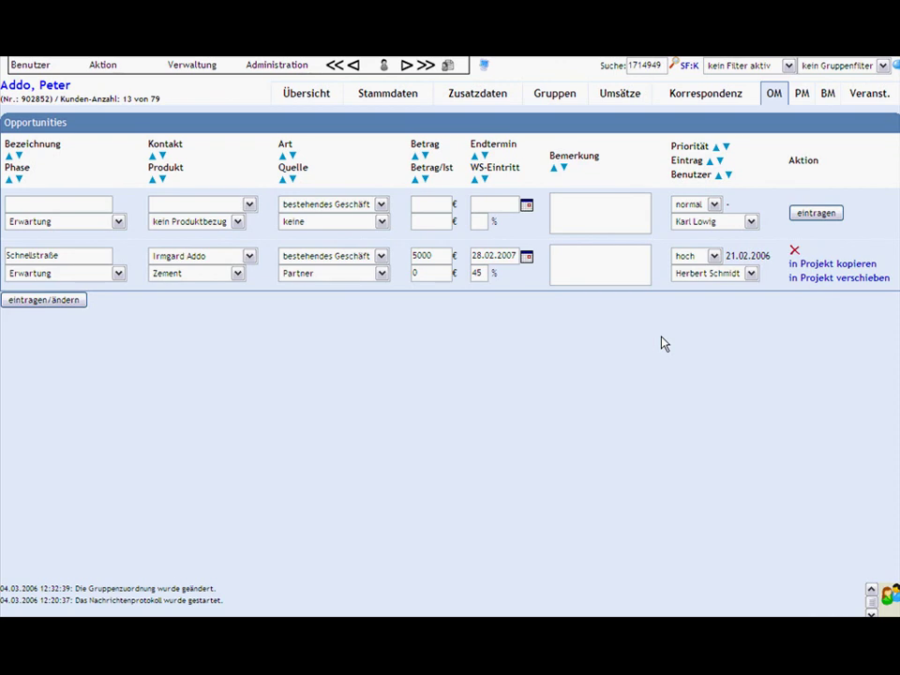
Step: View the info and milestones of the Baustelle Hagen project in Projektmanagement, and open the customer's Beschwerdemanagement
{"action": "left_click", "coordinate": [801, 96]}
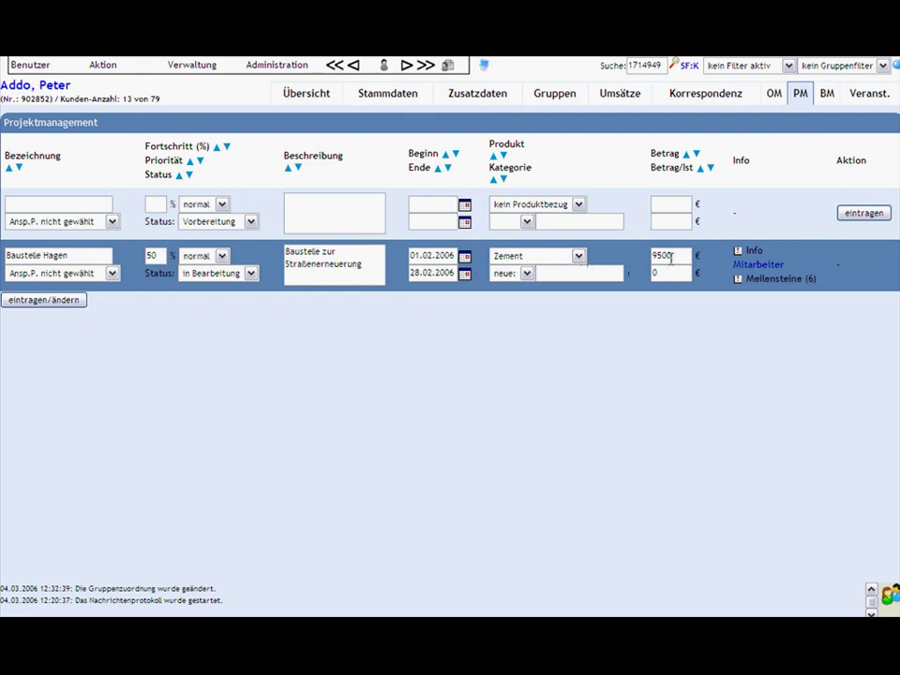
{"action": "mouse_move", "coordinate": [738, 251]}
{"action": "mouse_move", "coordinate": [790, 281]}
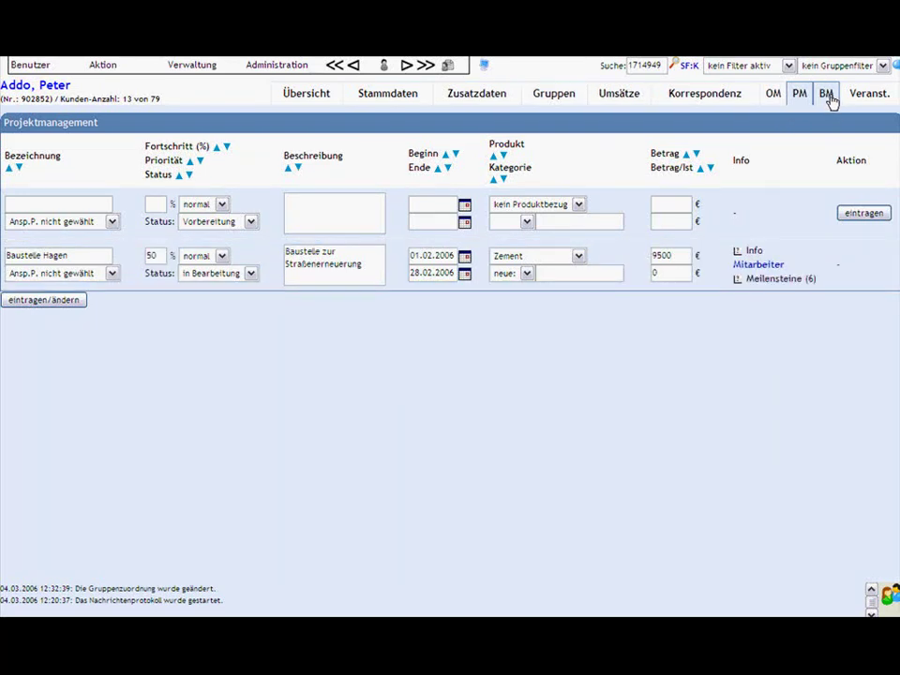
{"action": "left_click", "coordinate": [826, 97]}
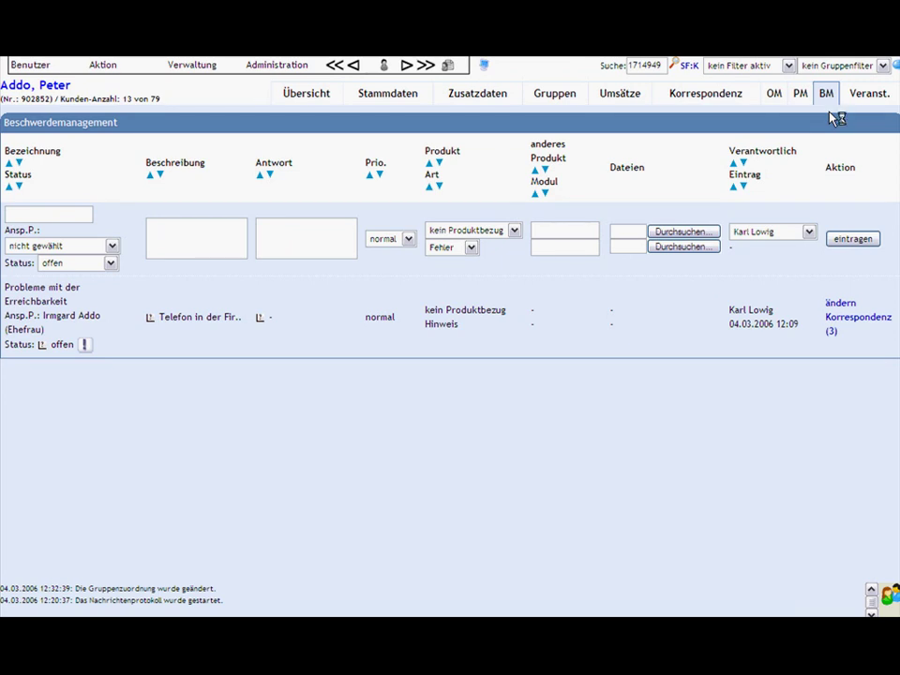
Step: Review the Verantwortlich and Status choices of the new complaint entry, keeping the current responsible person and offen
{"action": "left_click", "coordinate": [774, 232]}
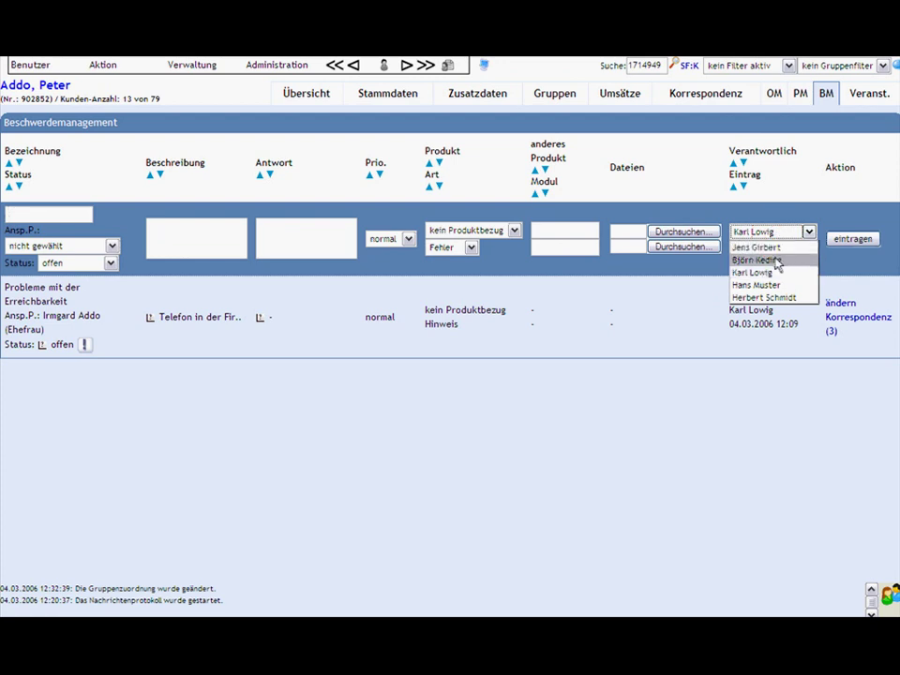
{"action": "left_click", "coordinate": [761, 192]}
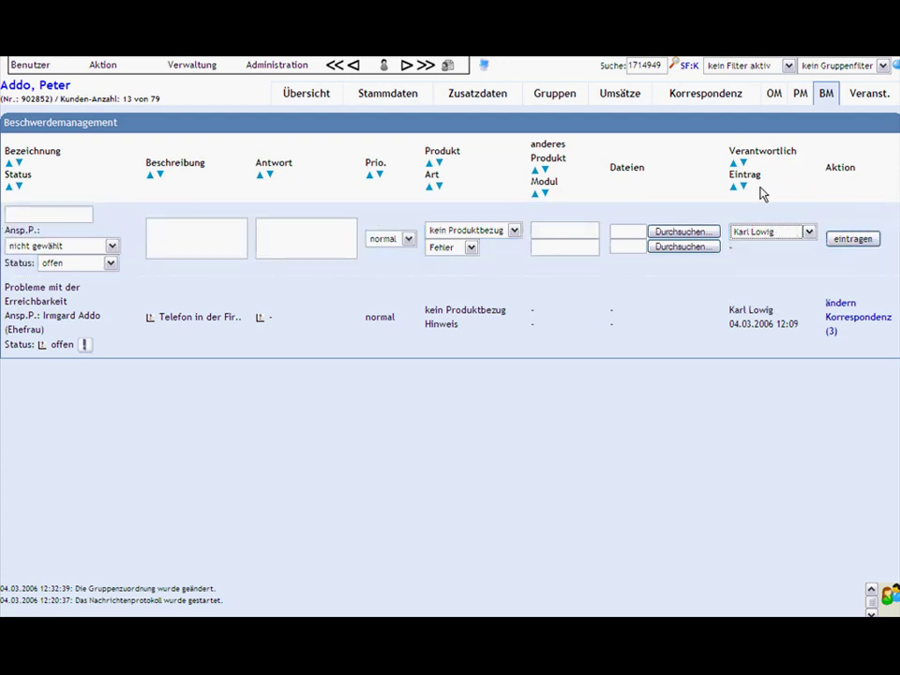
{"action": "left_click", "coordinate": [90, 267]}
{"action": "left_click", "coordinate": [96, 267]}
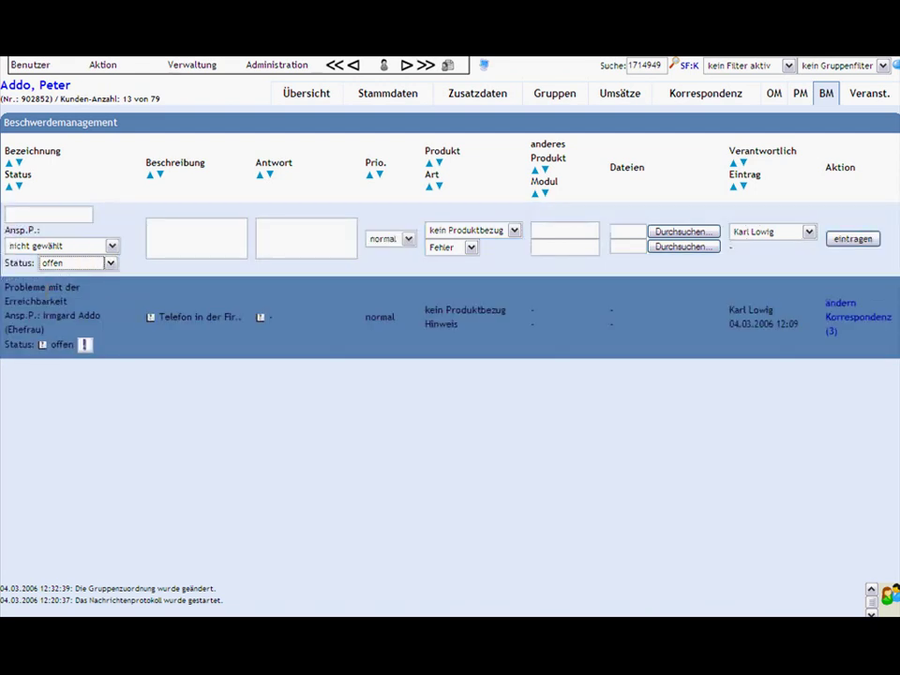
Step: Read the contact and full Beschreibung of the complaint Probleme mit der Erreichbarkeit, and list its linked correspondence
{"action": "left_click_drag", "start_coordinate": [4, 287], "coordinate": [100, 317]}
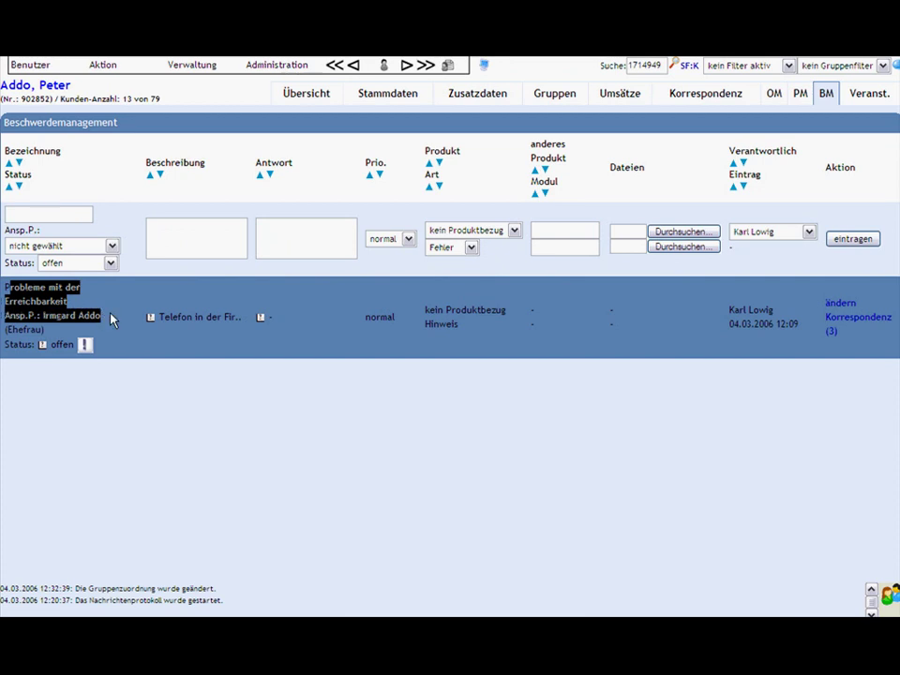
{"action": "mouse_move", "coordinate": [183, 326]}
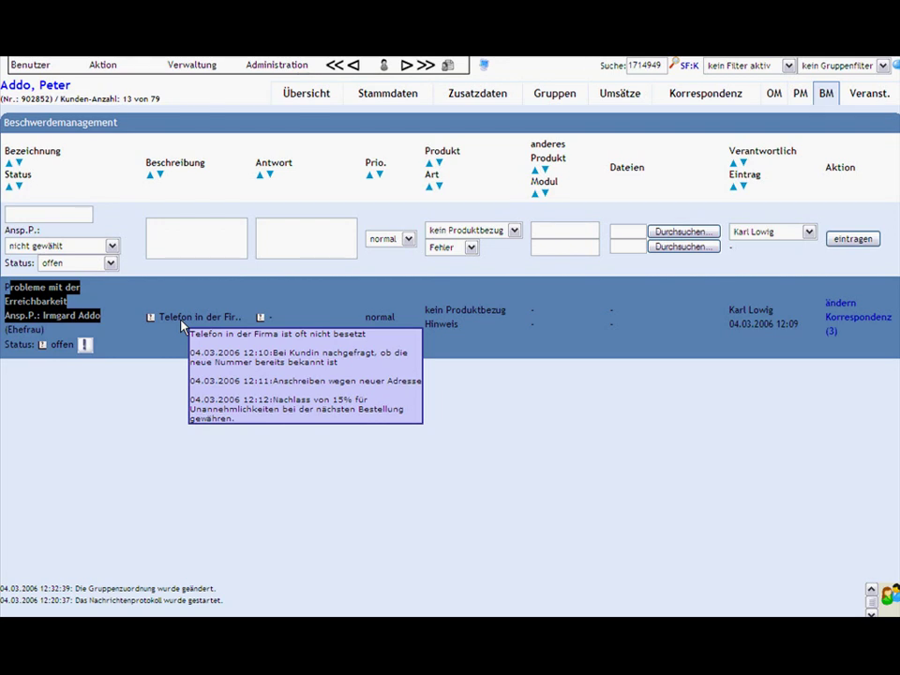
{"action": "left_click", "coordinate": [862, 325]}
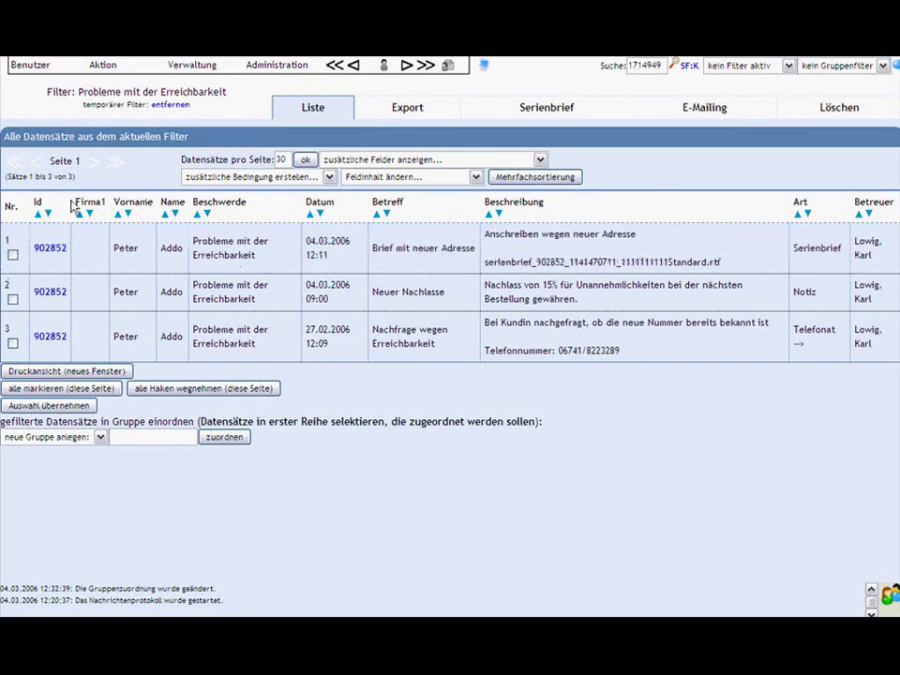
Step: Open the customer's record from the first correspondence entry and view the Einladung details for Messe IHK Potsdam in the customer's Veranstaltungen
{"action": "left_click", "coordinate": [54, 253]}
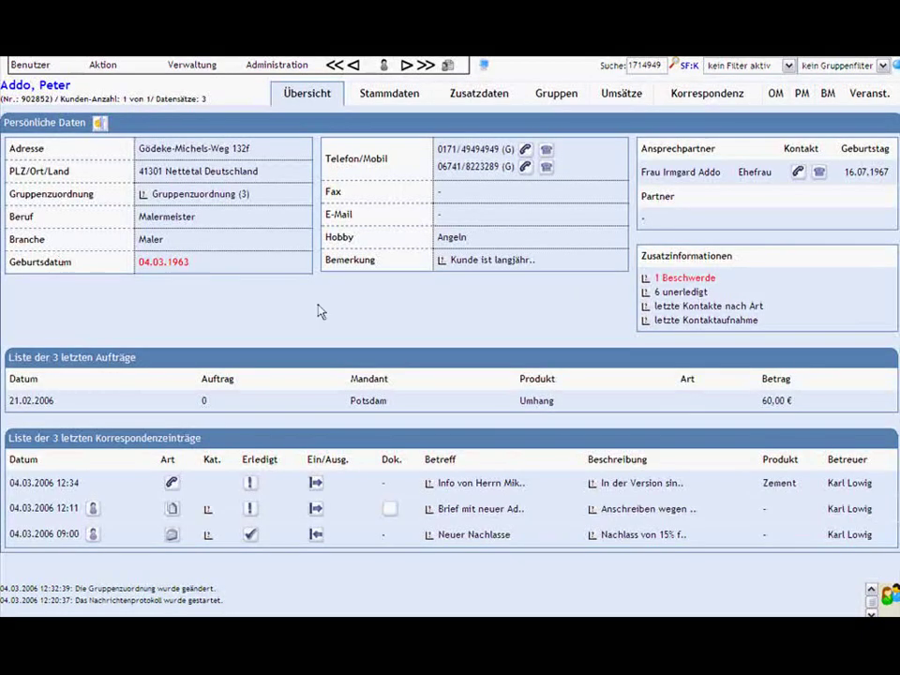
{"action": "left_click", "coordinate": [874, 103]}
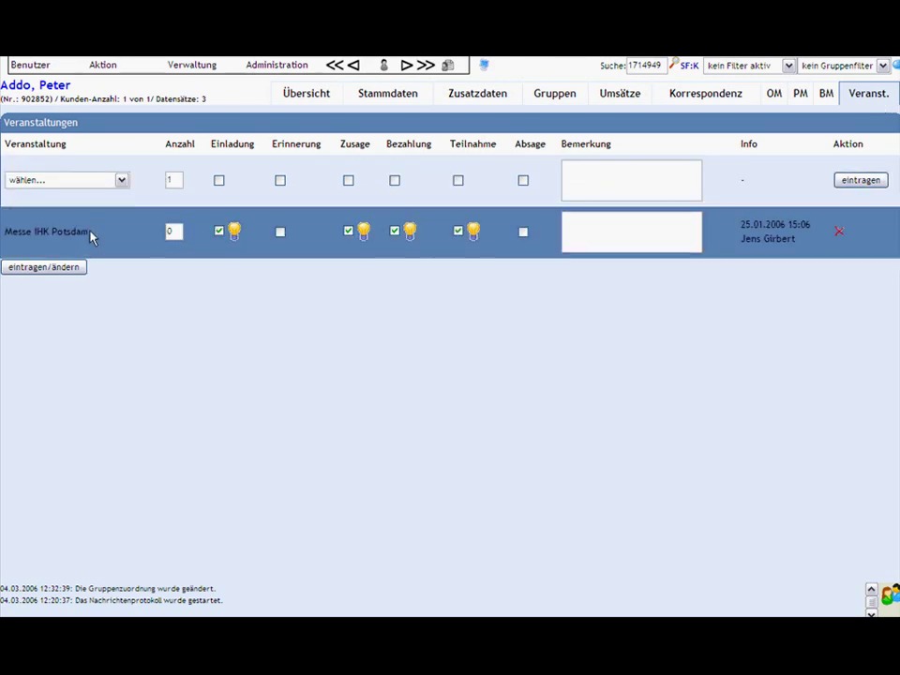
{"action": "mouse_move", "coordinate": [232, 235]}
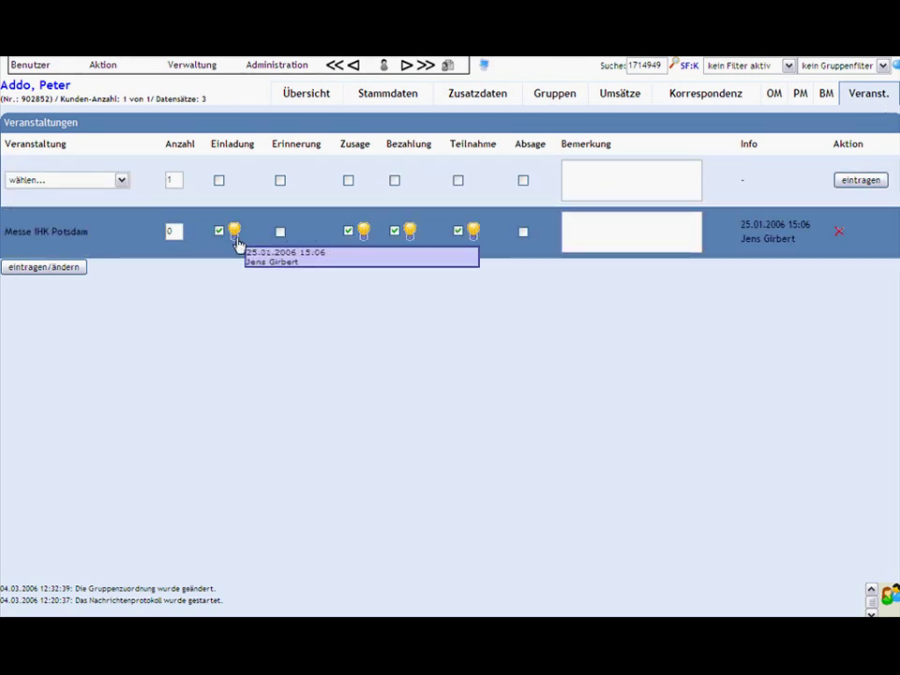